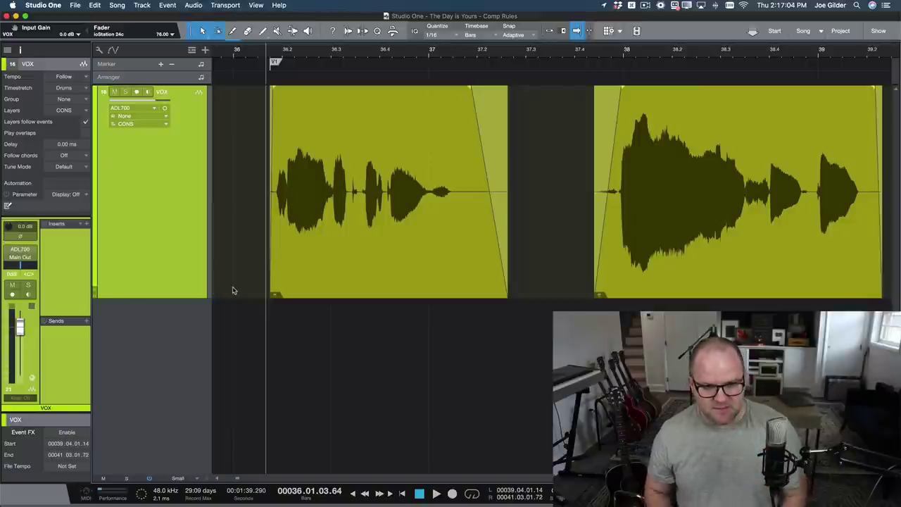
Play the VOX track from bar 35, ahead of the V1 marker, to hear the unprocessed vocal
scroll(233, 290, left, 5)
click(278, 58)
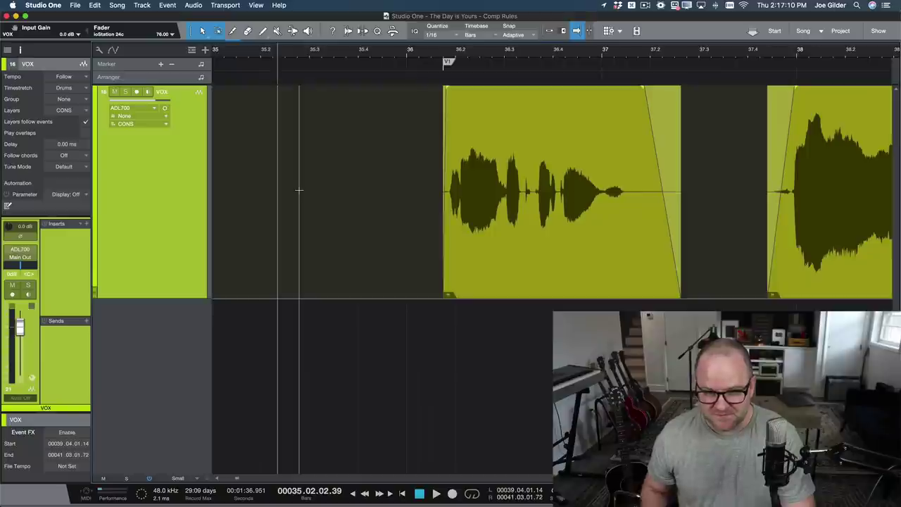
key(space)
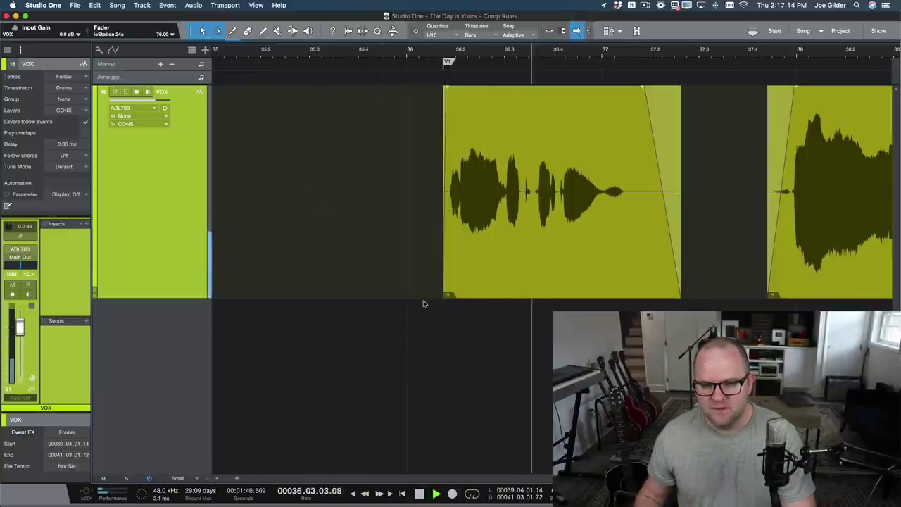
key(space)
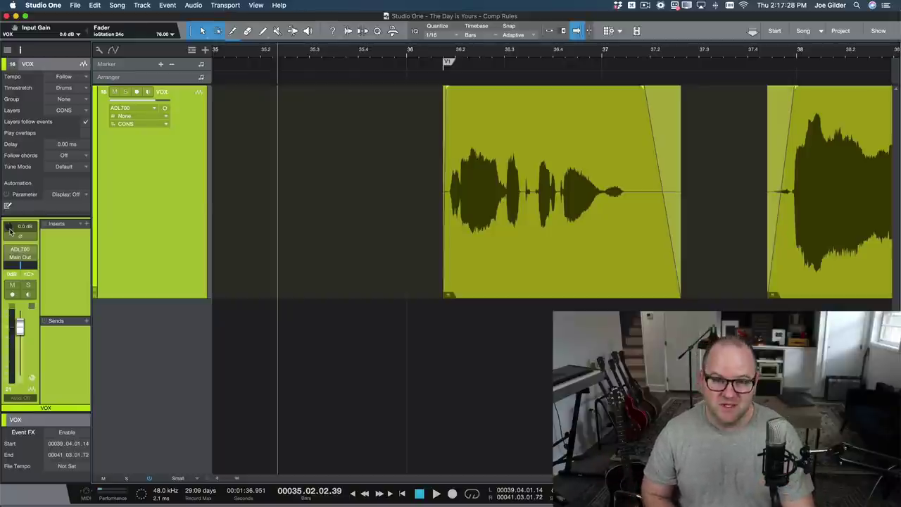
Raise the VOX channel's input gain to +4.1 dB while the vocal plays
key(space)
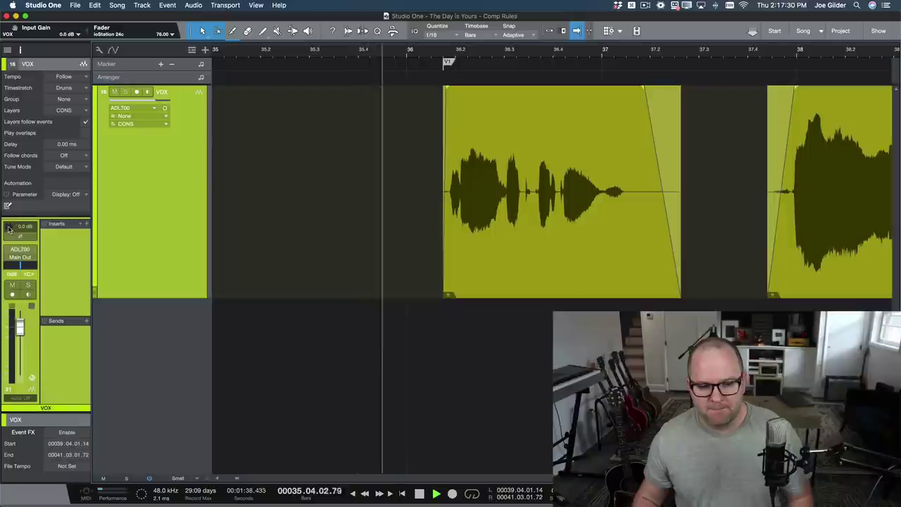
drag(8, 229, 7, 221)
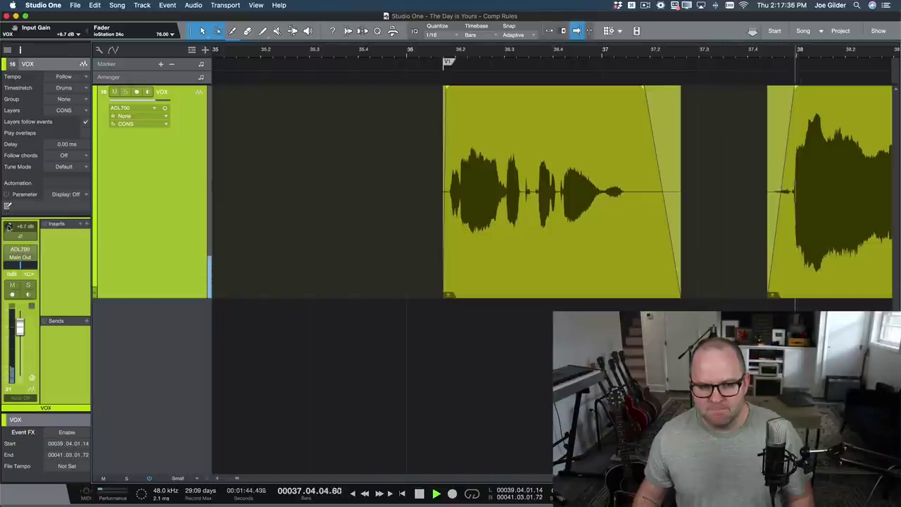
drag(9, 225, 9, 226)
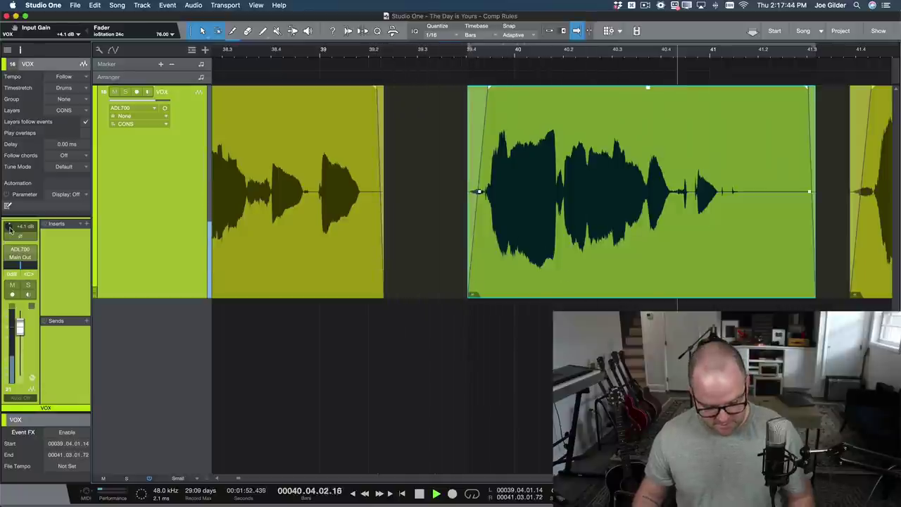
key(space)
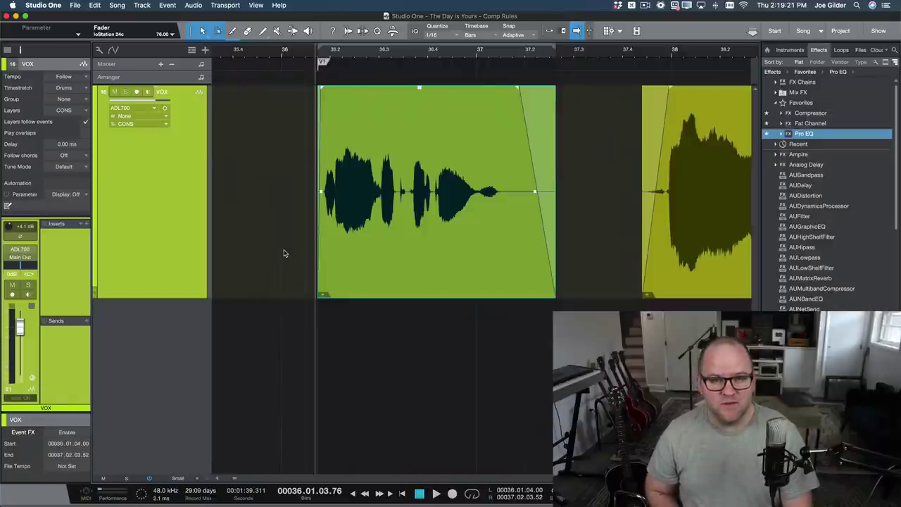
Audition the first vocal phrase, then insert Pro EQ on the VOX track with a 3.37 dB mid-band cut at 940 Hz
key(space)
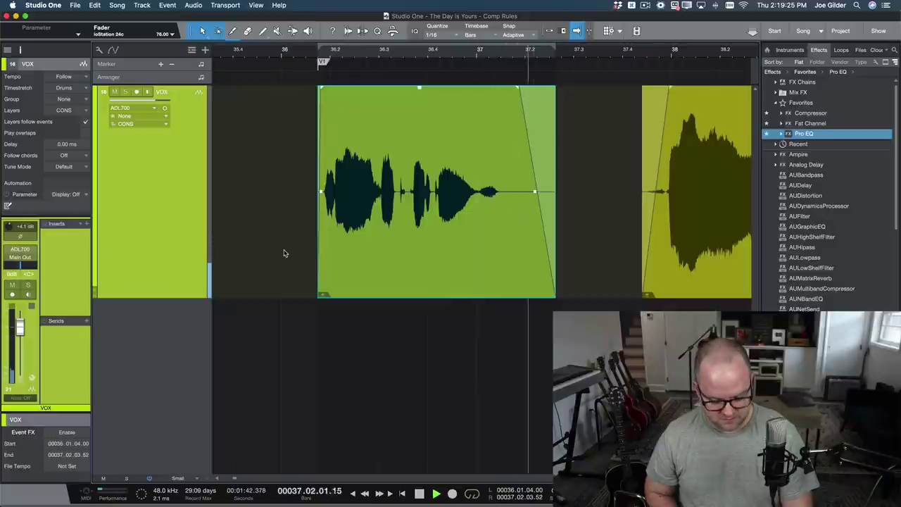
key(space)
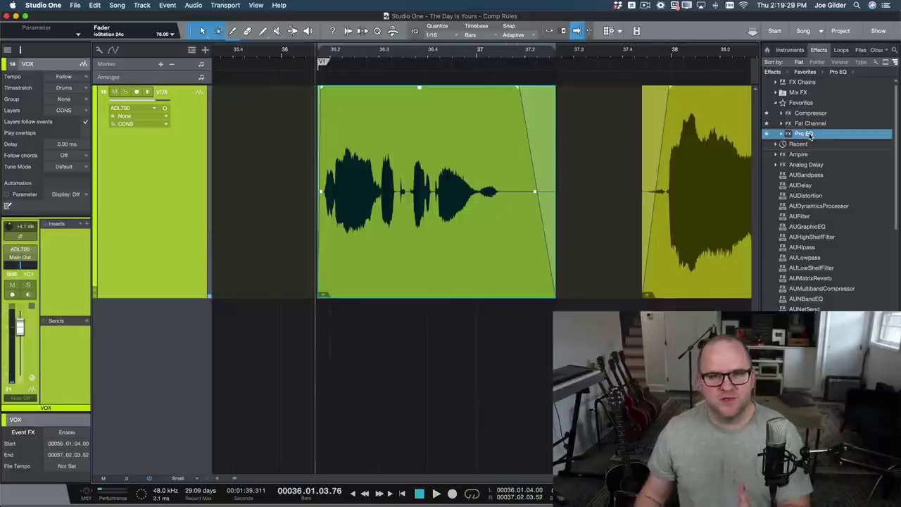
drag(809, 136, 470, 172)
key(space)
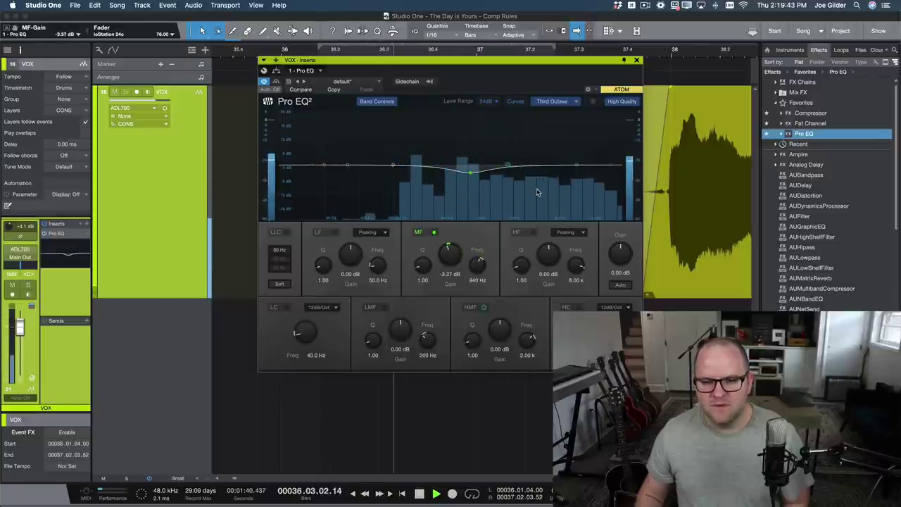
key(space)
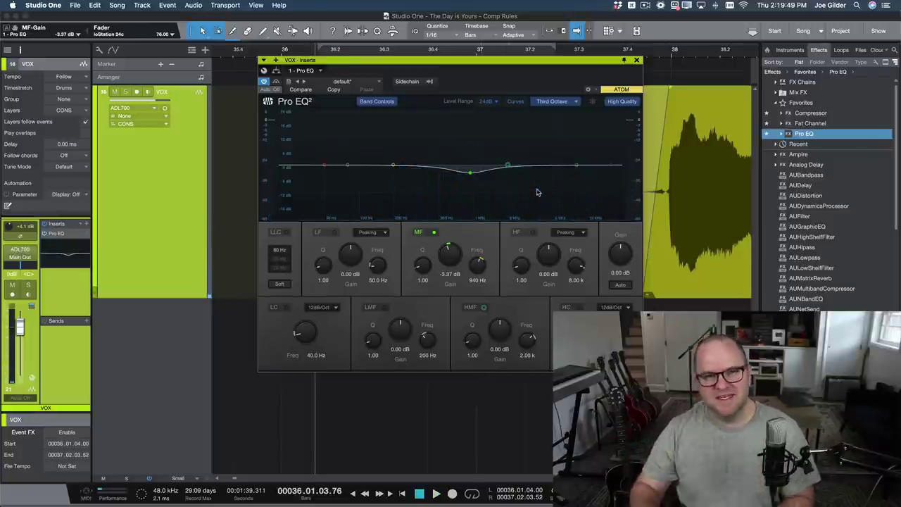
click(636, 60)
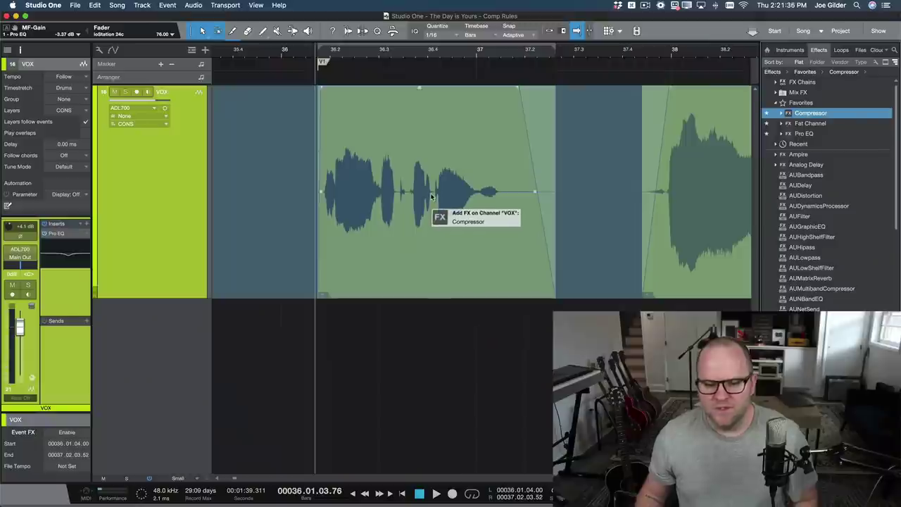
Insert a Compressor after the EQ on the VOX track, with a 3.8:1 ratio and the knee at its minimum
drag(431, 197, 432, 196)
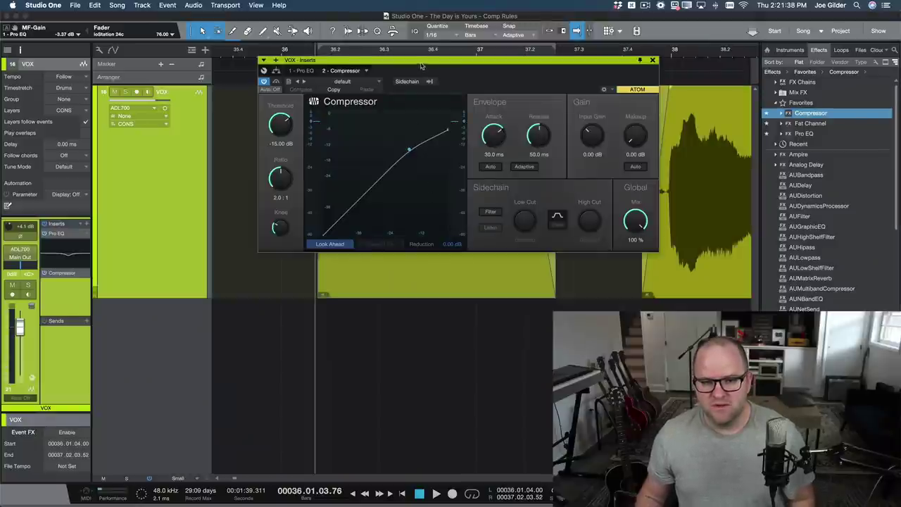
drag(421, 65, 267, 89)
drag(126, 204, 121, 203)
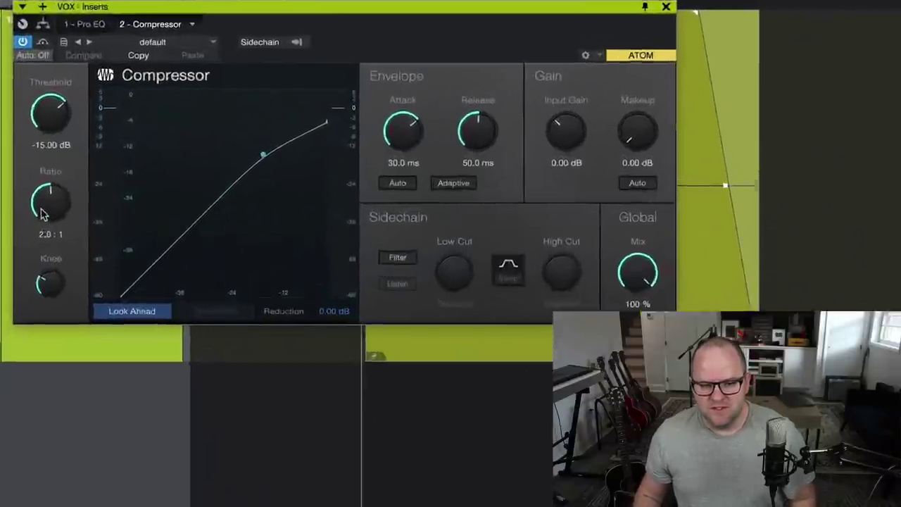
drag(34, 199, 32, 204)
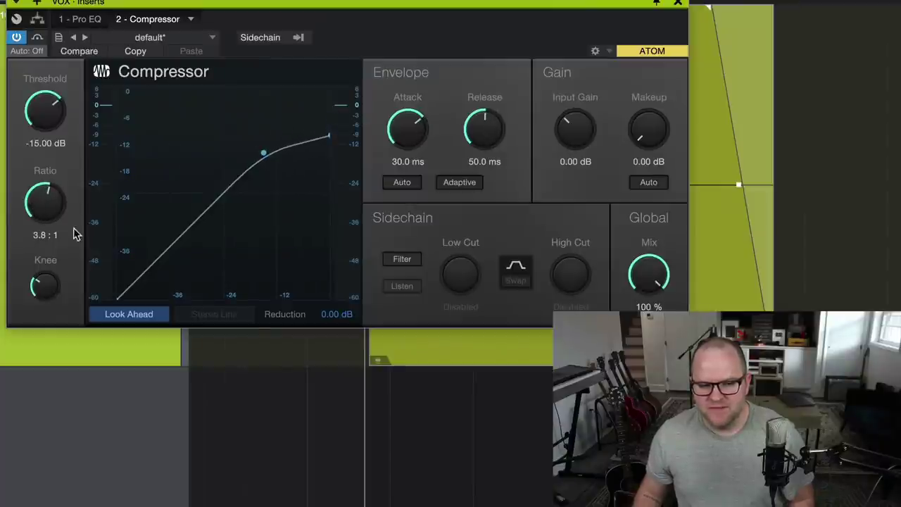
drag(51, 303, 43, 397)
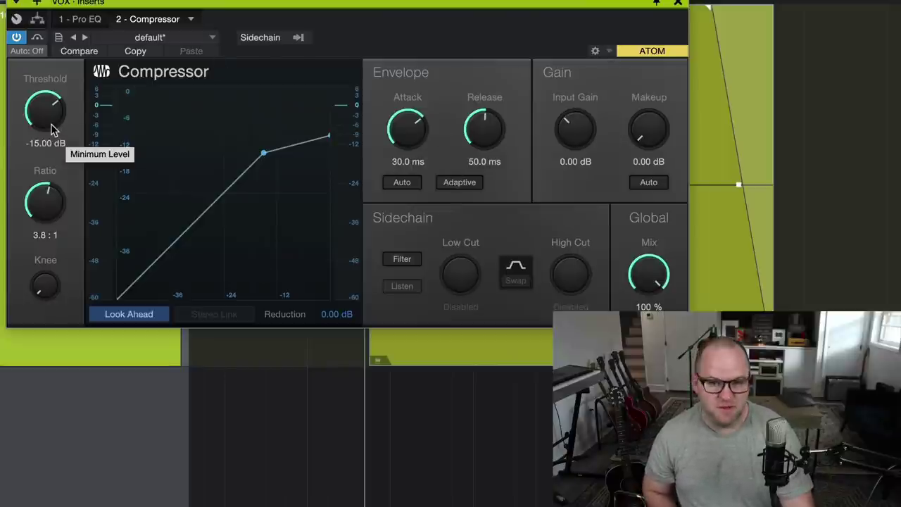
Set the compressor's threshold to -40.20 dB and its makeup gain to 6.48 dB during playback
drag(50, 129, 46, 178)
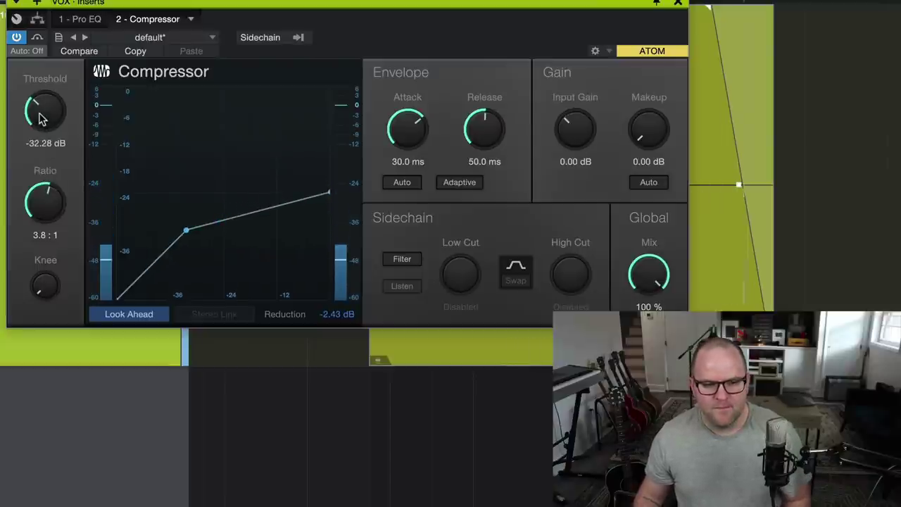
drag(38, 117, 42, 142)
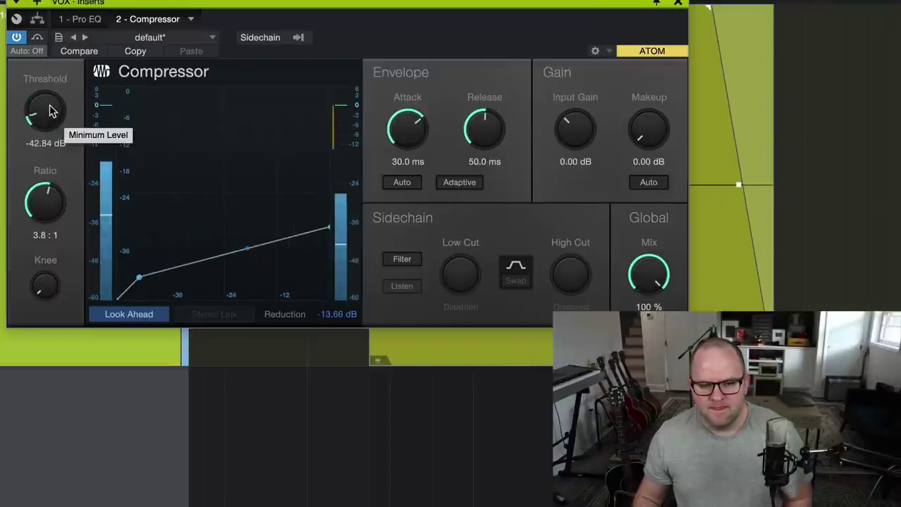
drag(49, 102, 45, 91)
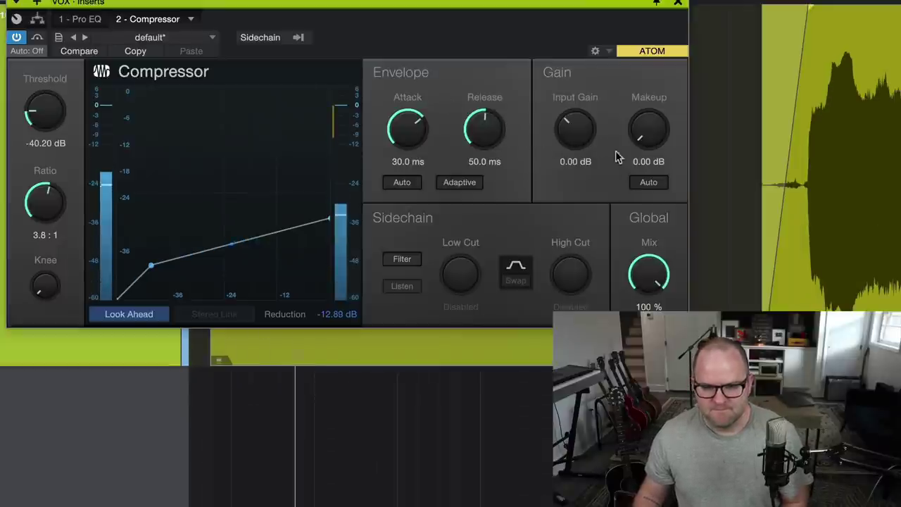
drag(649, 141, 649, 112)
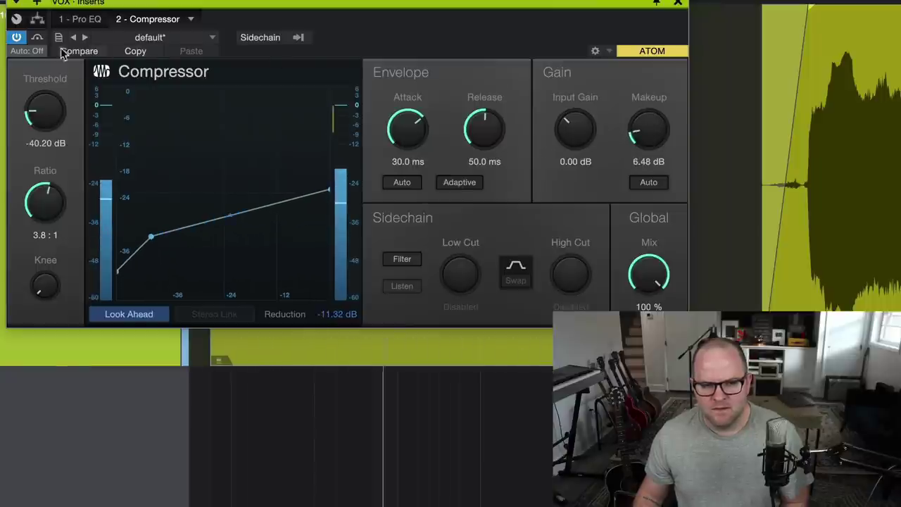
Compare the vocal with the compressor bypassed and engaged, raising the makeup gain to 7.44 dB to match levels
click(17, 37)
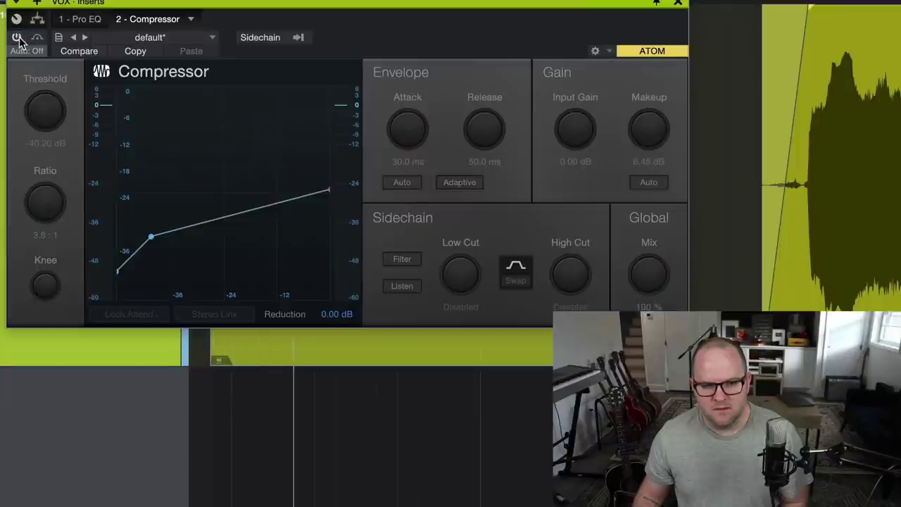
click(17, 37)
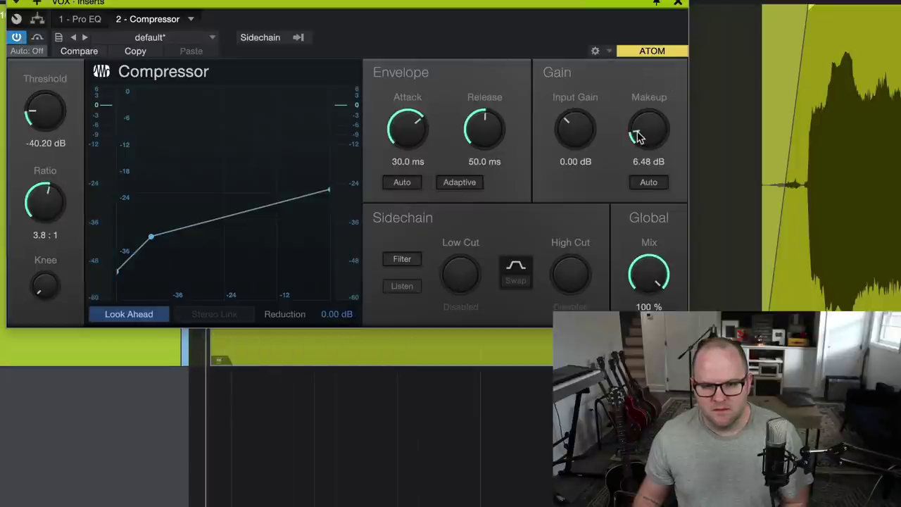
drag(636, 134, 637, 128)
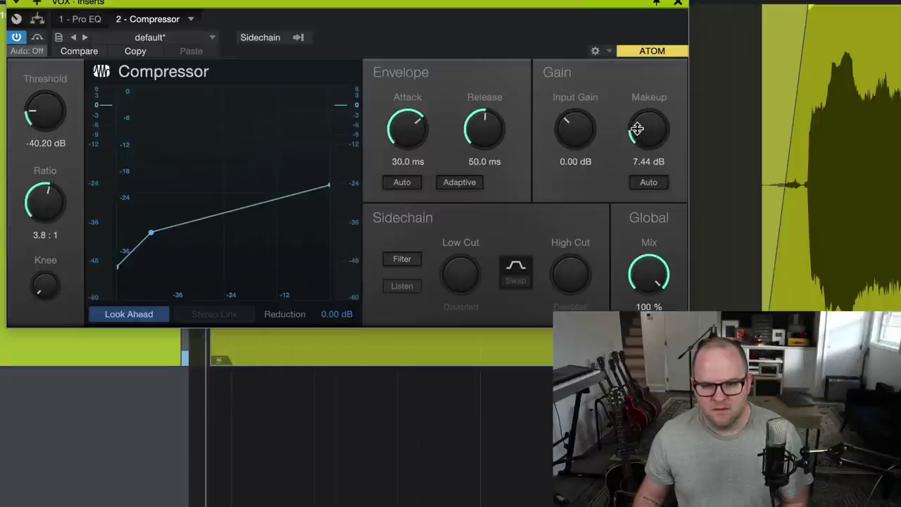
click(17, 38)
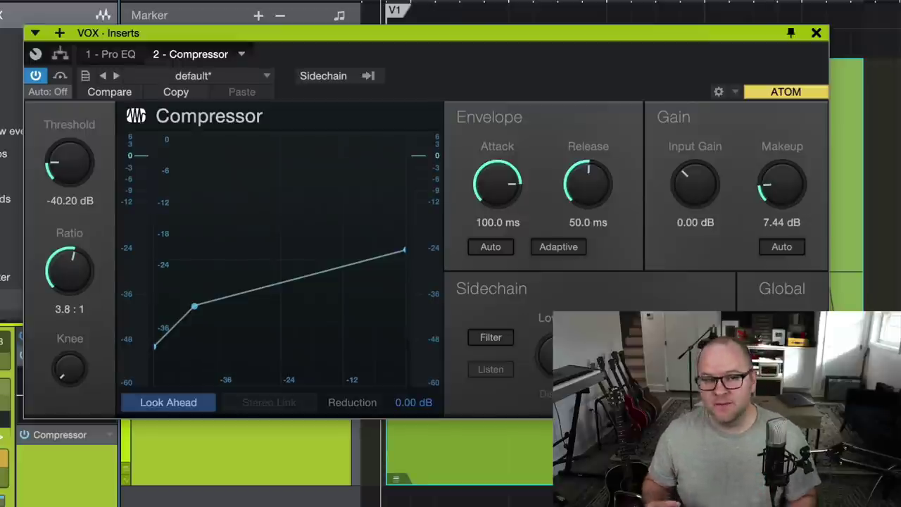
Play the vocal phrase and shorten the compressor's attack to 1.40 ms
key(space)
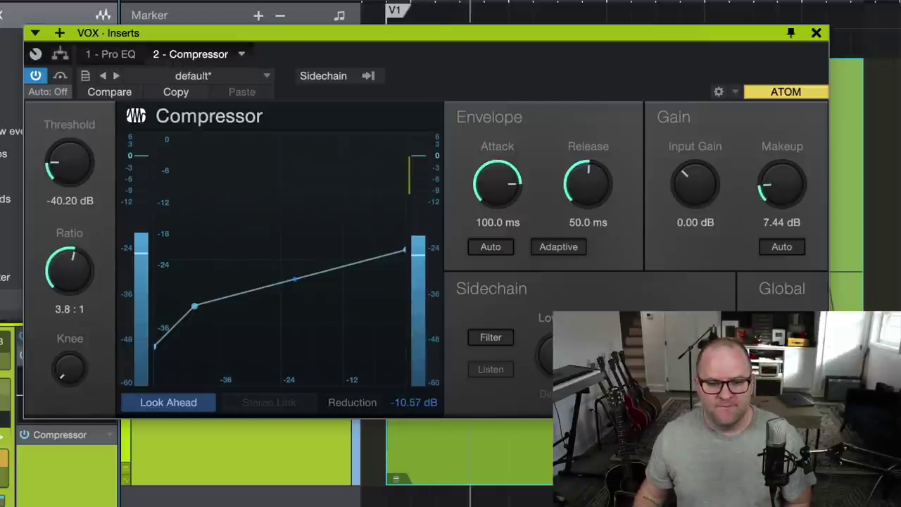
drag(506, 195, 519, 227)
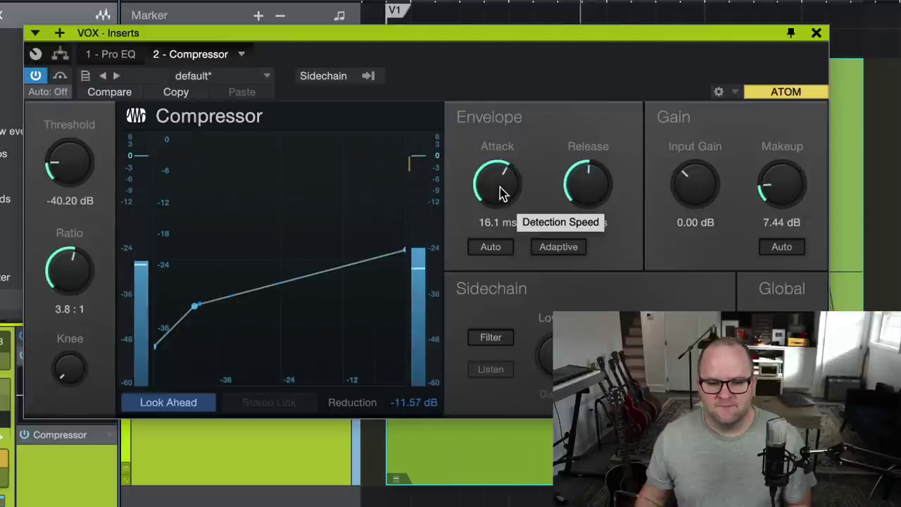
drag(502, 183, 500, 198)
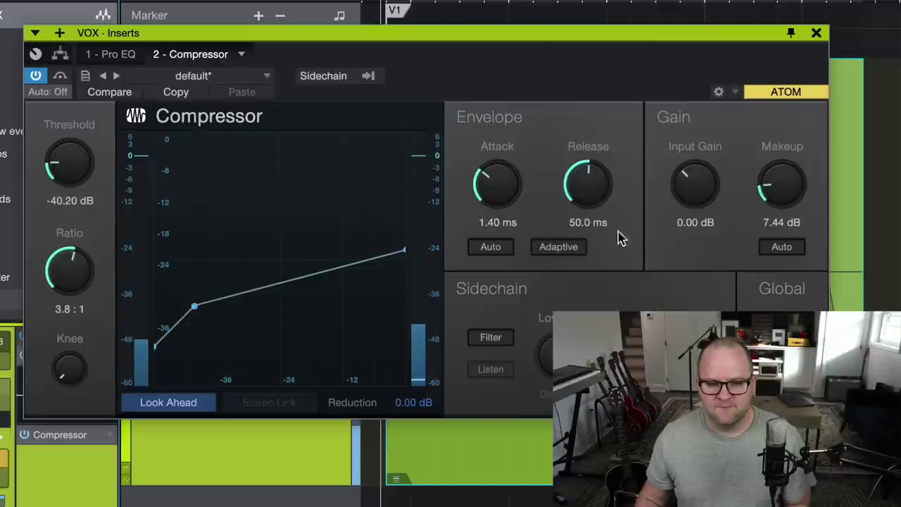